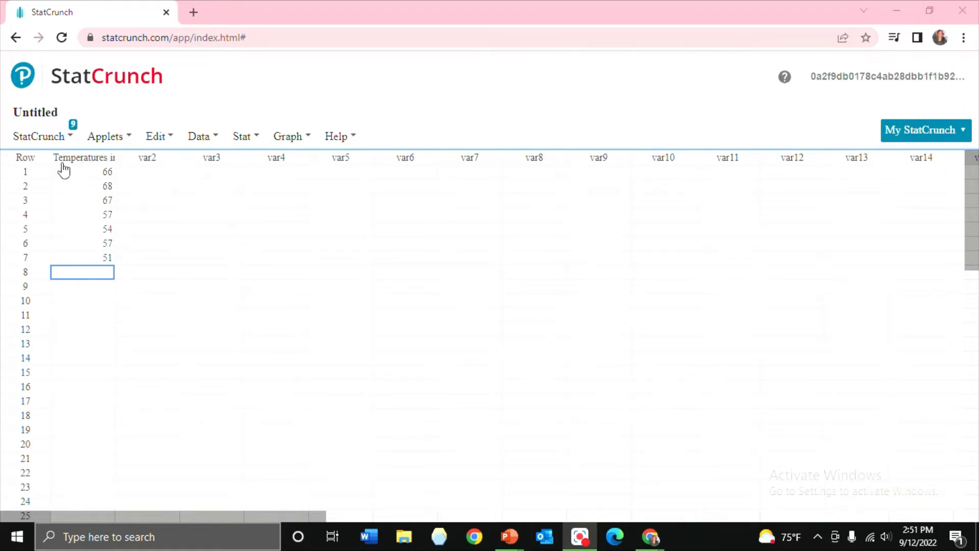
Step: Compute only the mean of the Temperatures in May column and place the result window beside the data column
{"action": "mouse_move", "coordinate": [81, 162]}
{"action": "left_click", "coordinate": [258, 145]}
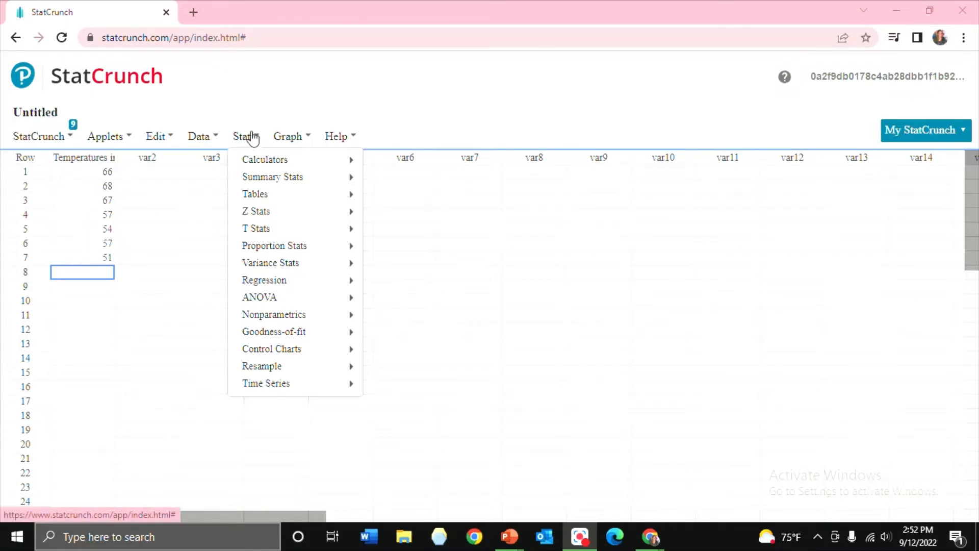
{"action": "mouse_move", "coordinate": [265, 182]}
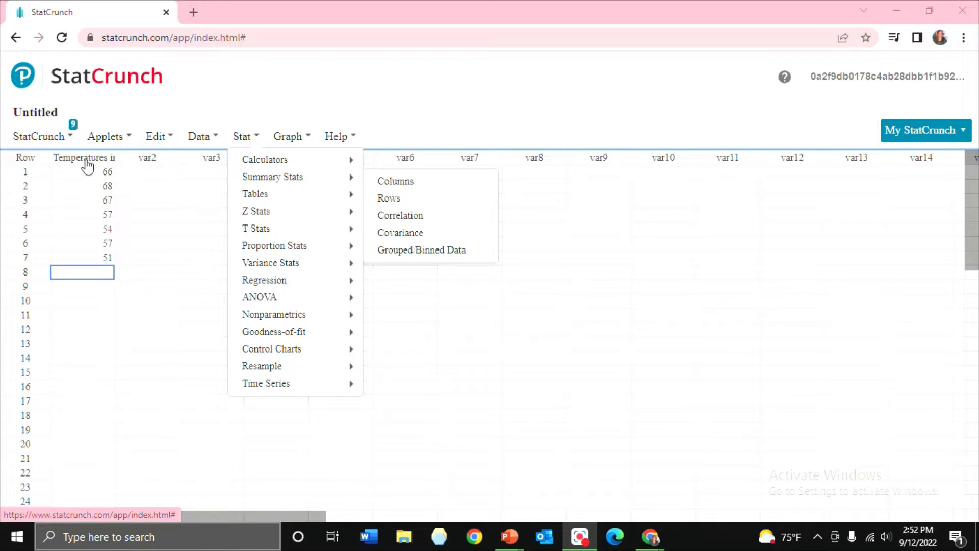
{"action": "left_click", "coordinate": [433, 189]}
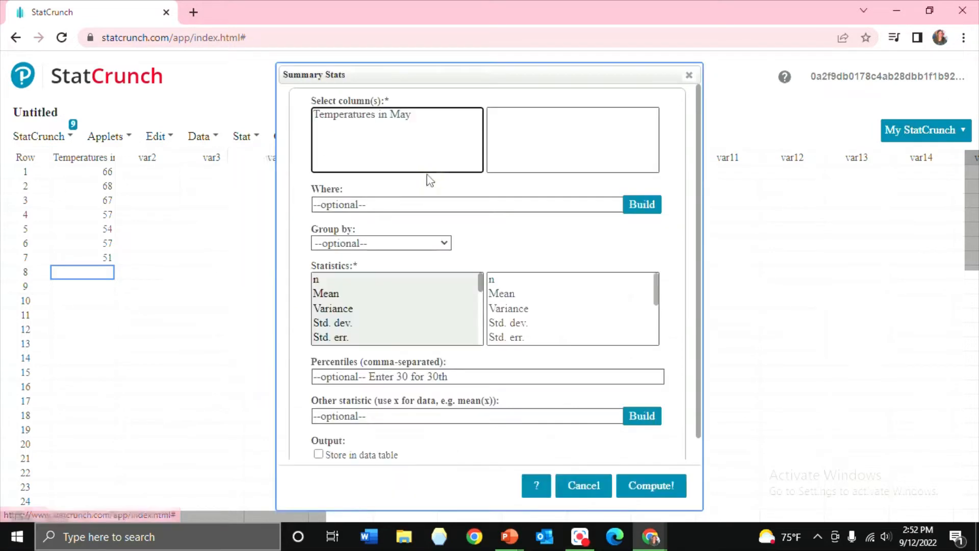
{"action": "left_click", "coordinate": [364, 119]}
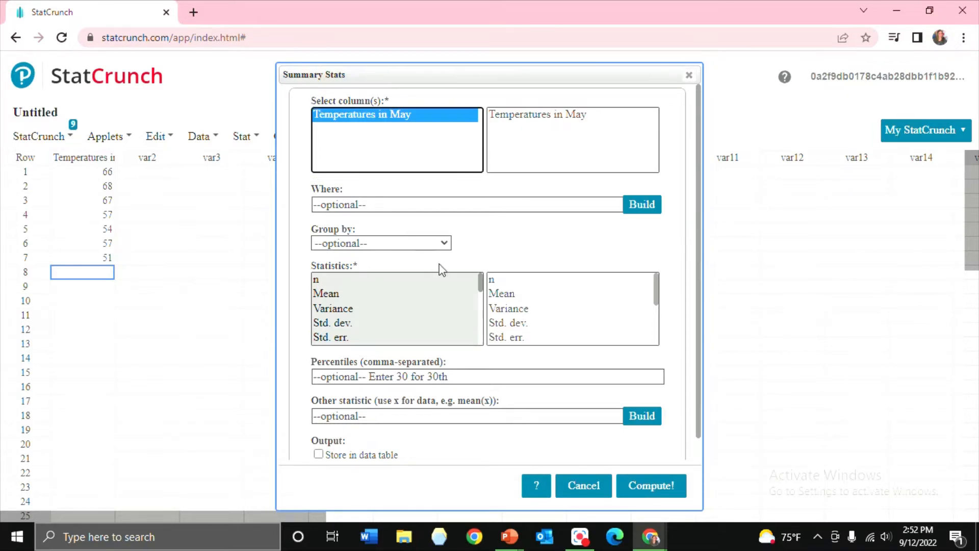
{"action": "left_click", "coordinate": [323, 293]}
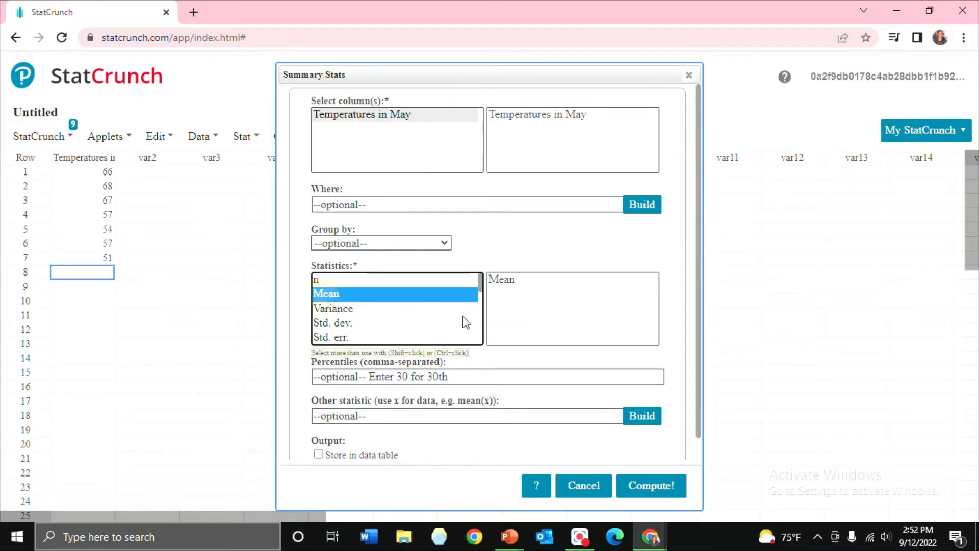
{"action": "left_click", "coordinate": [652, 479]}
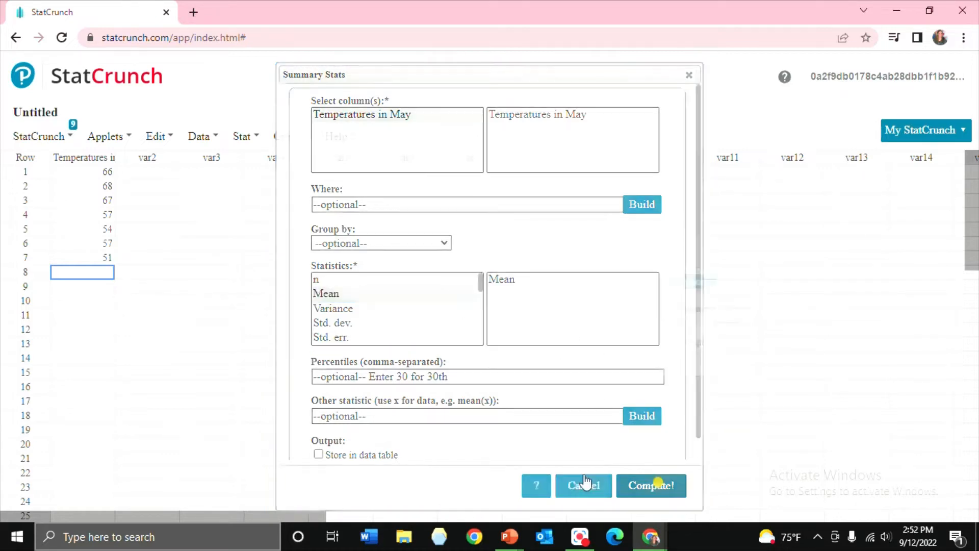
{"action": "left_click_drag", "start_coordinate": [744, 280], "coordinate": [212, 177]}
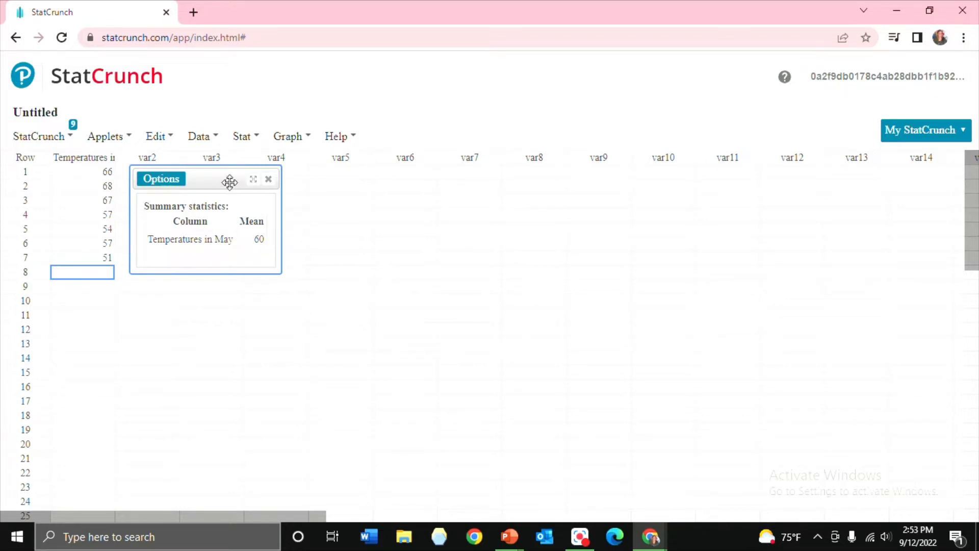
Step: Compute only the median of the Temperatures in May column and place its result window beside the mean result
{"action": "left_click", "coordinate": [242, 138]}
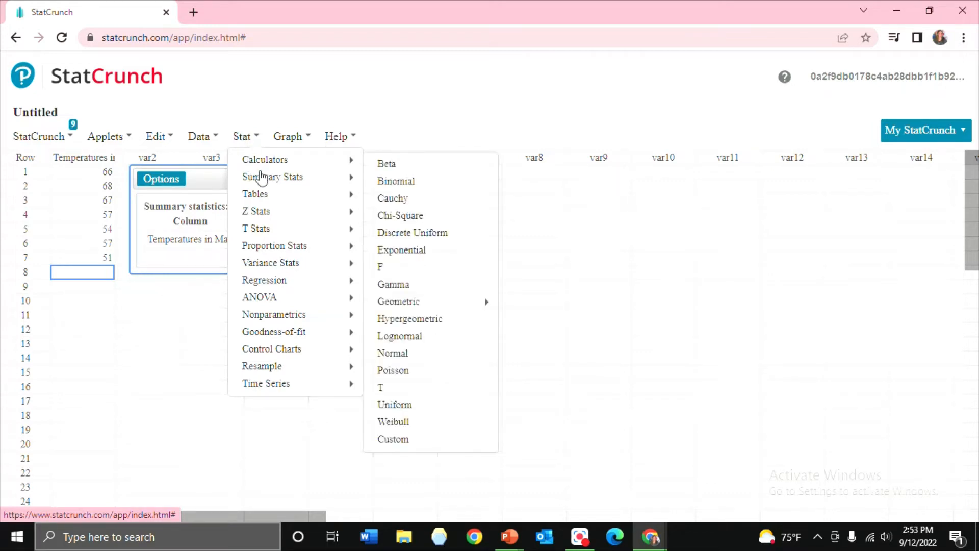
{"action": "mouse_move", "coordinate": [266, 183]}
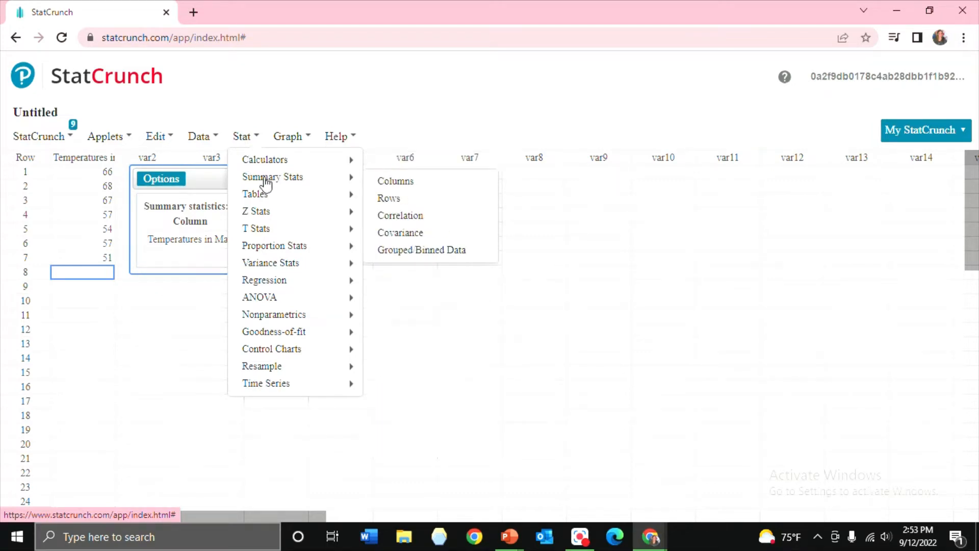
{"action": "left_click", "coordinate": [377, 180]}
{"action": "left_click", "coordinate": [377, 115]}
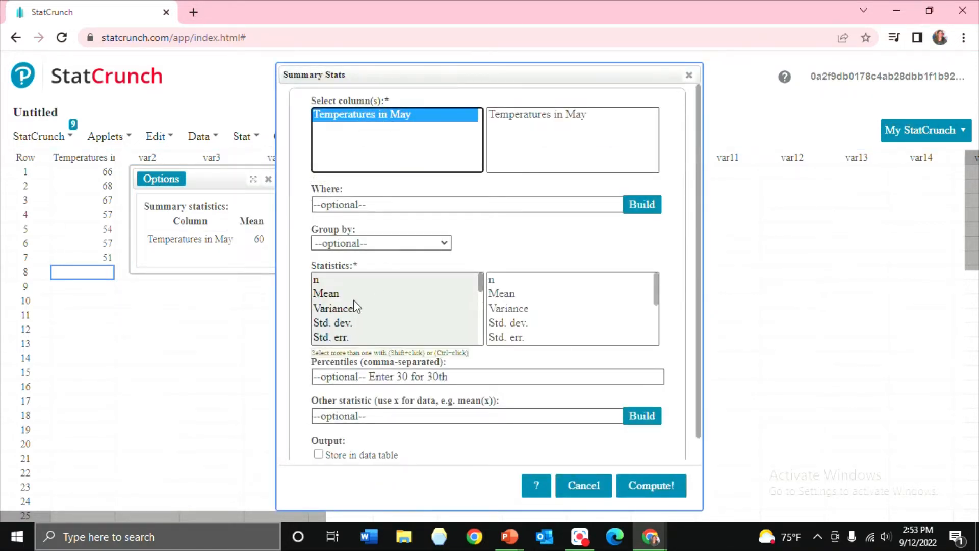
{"action": "scroll", "coordinate": [355, 306], "scroll_direction": "down", "scroll_amount": 5}
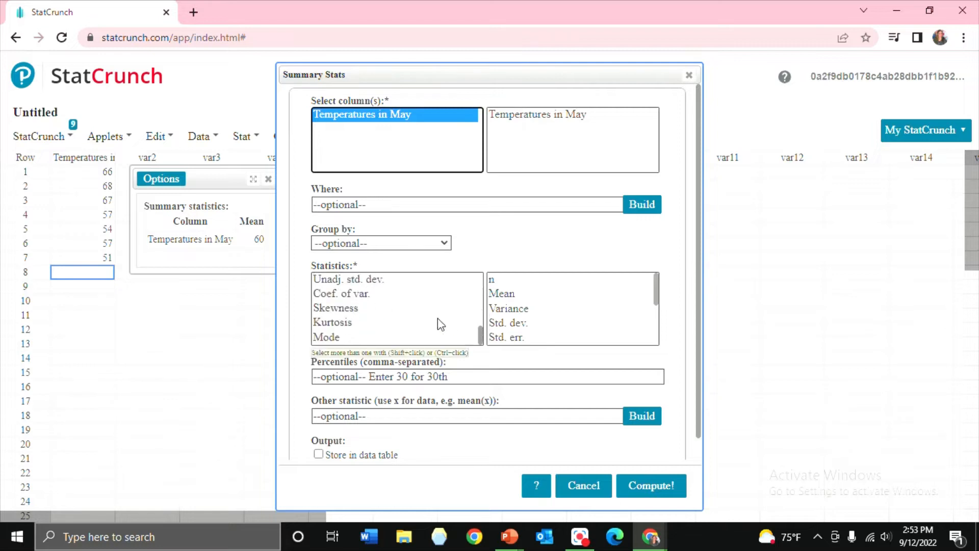
{"action": "scroll", "coordinate": [440, 324], "scroll_direction": "down", "scroll_amount": 1}
{"action": "left_click_drag", "start_coordinate": [481, 313], "coordinate": [490, 271]}
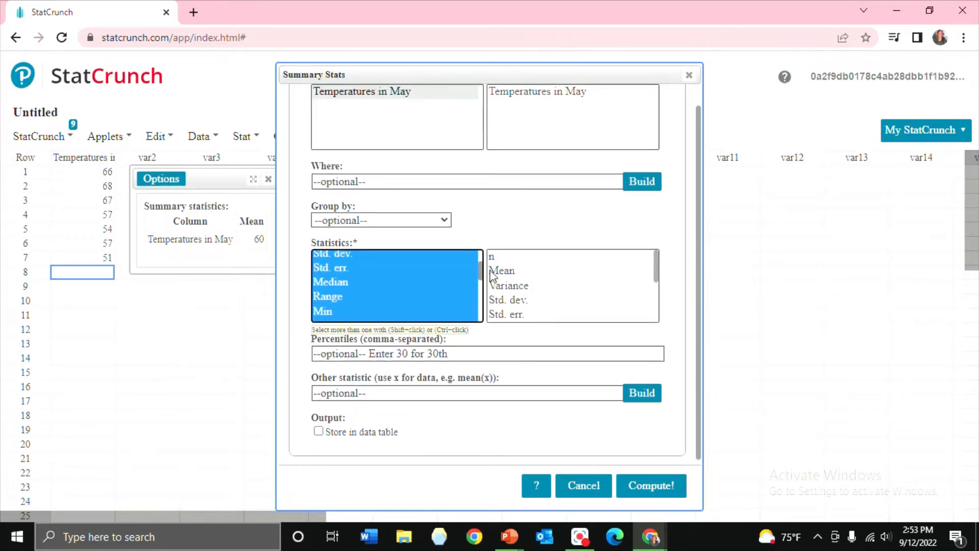
{"action": "left_click", "coordinate": [351, 281]}
{"action": "left_click", "coordinate": [654, 488]}
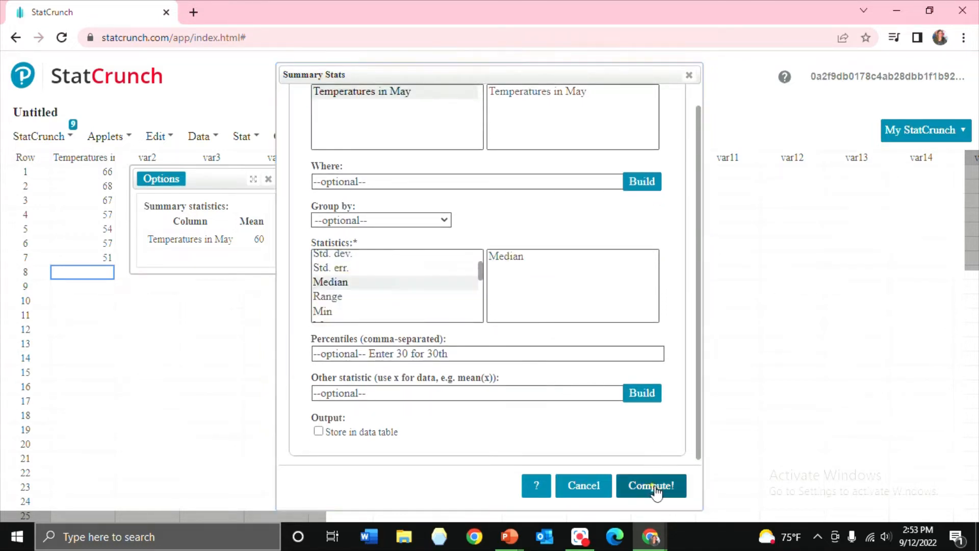
{"action": "left_click_drag", "start_coordinate": [704, 293], "coordinate": [371, 176]}
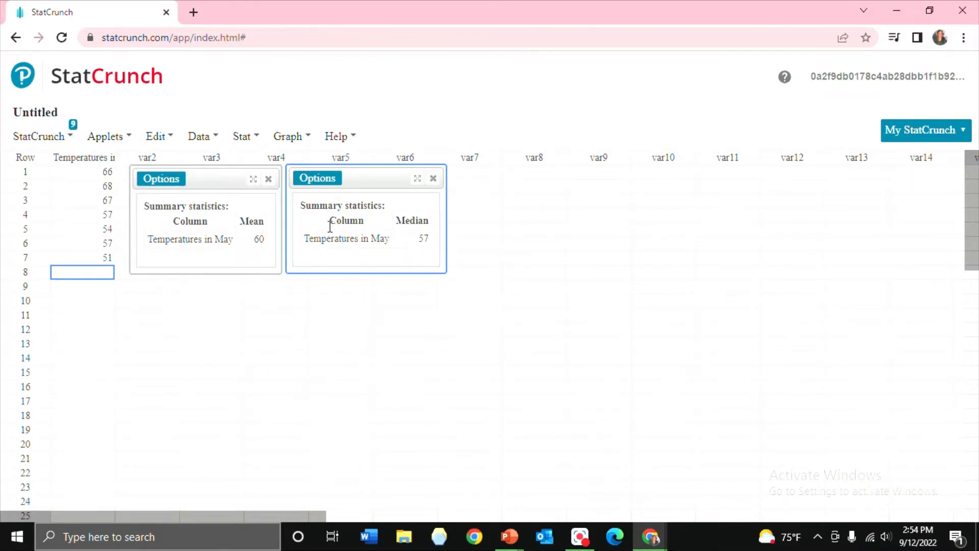
Step: Compute only the mode of the Temperatures in May column and place its result window beside the median result
{"action": "left_click", "coordinate": [253, 139]}
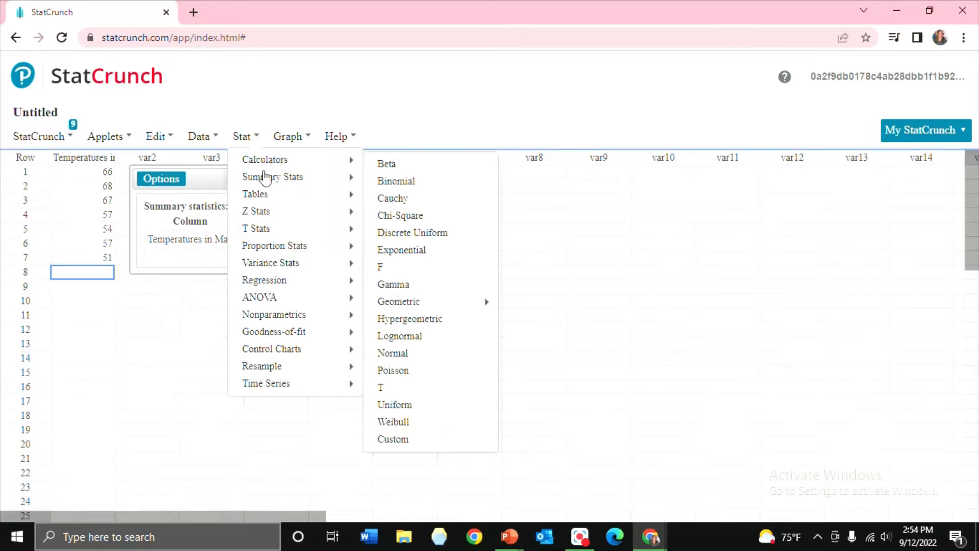
{"action": "mouse_move", "coordinate": [270, 177]}
{"action": "left_click", "coordinate": [380, 182]}
{"action": "left_click", "coordinate": [394, 121]}
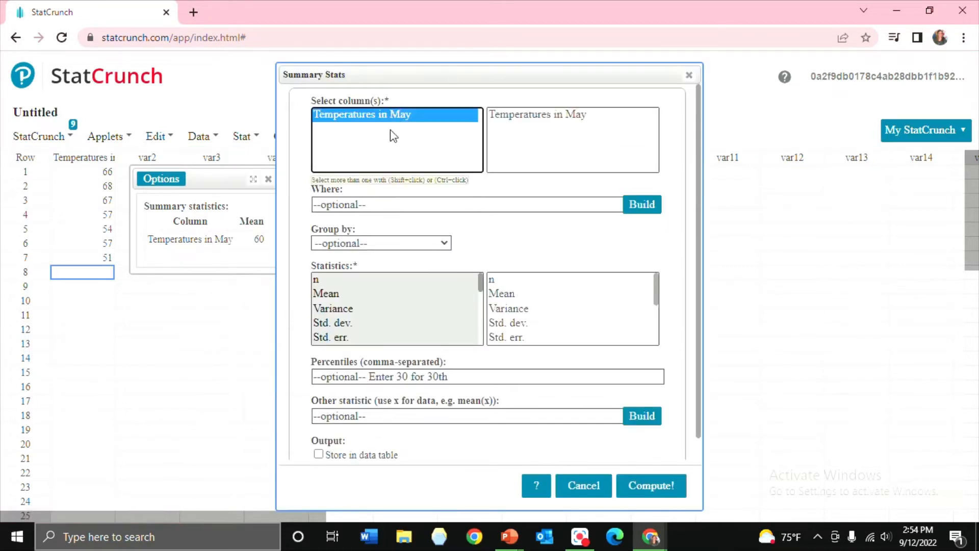
{"action": "scroll", "coordinate": [393, 312], "scroll_direction": "down", "scroll_amount": 5}
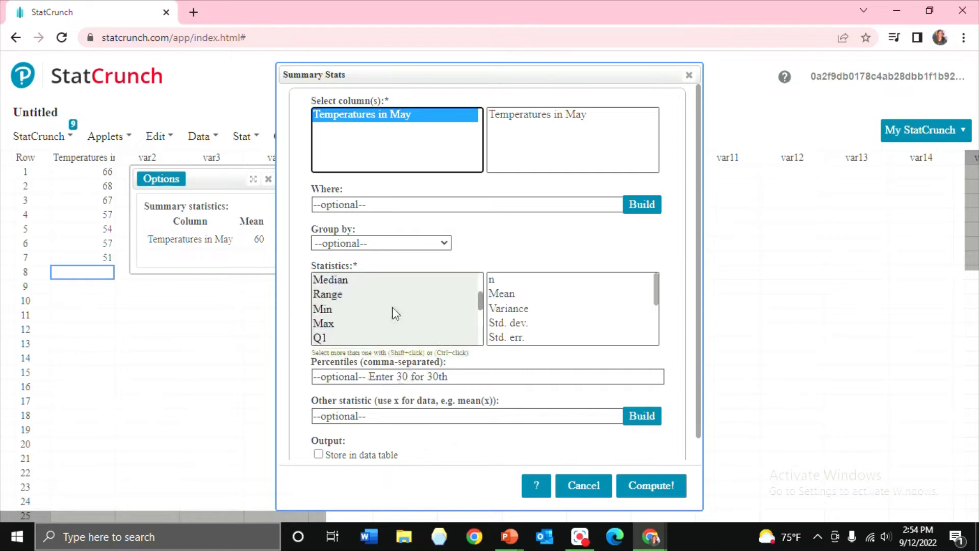
{"action": "left_click", "coordinate": [354, 336]}
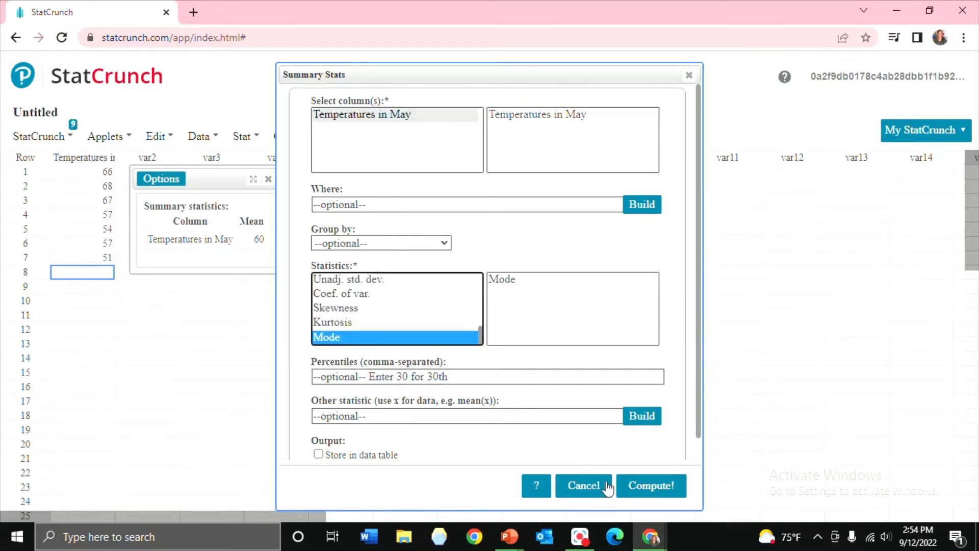
{"action": "left_click", "coordinate": [638, 489]}
{"action": "left_click_drag", "start_coordinate": [706, 311], "coordinate": [525, 183]}
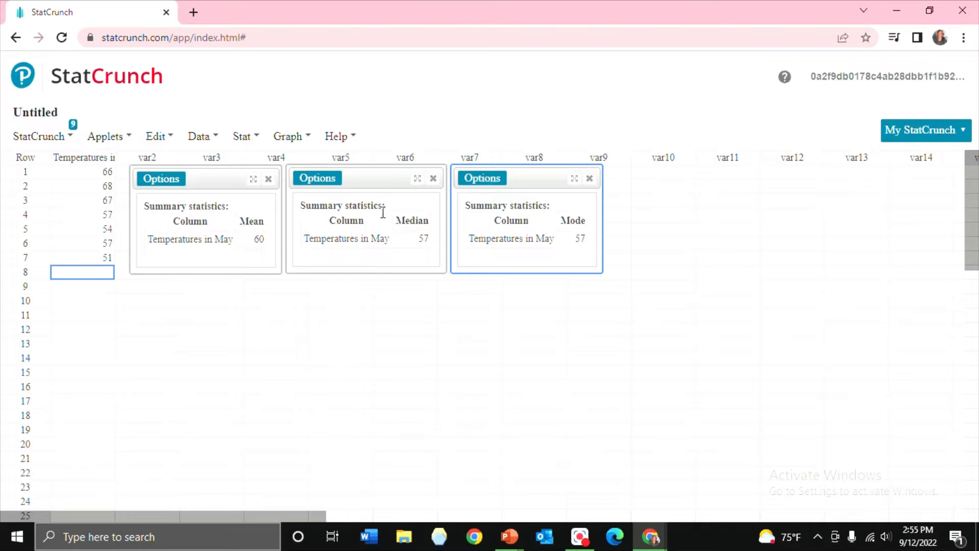
{"action": "left_click", "coordinate": [241, 137]}
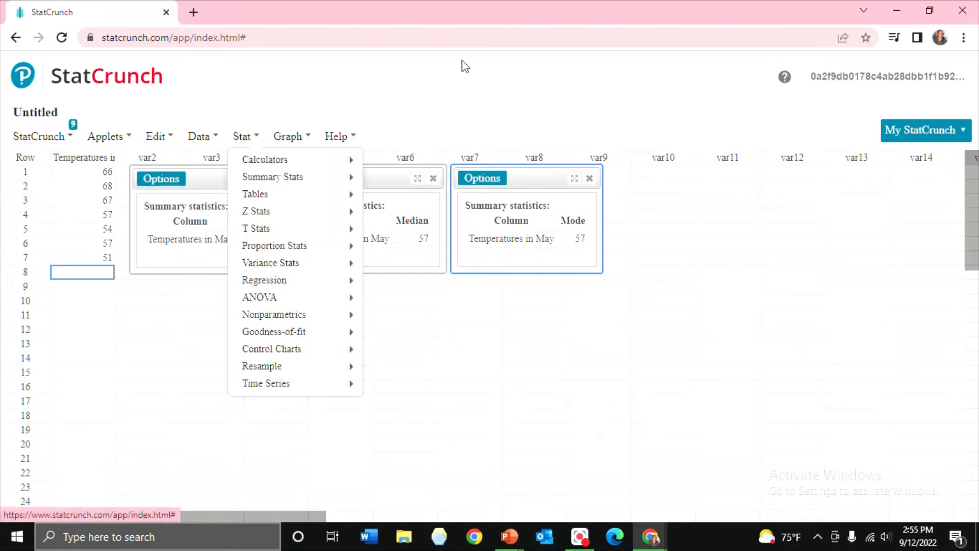
{"action": "left_click", "coordinate": [558, 123]}
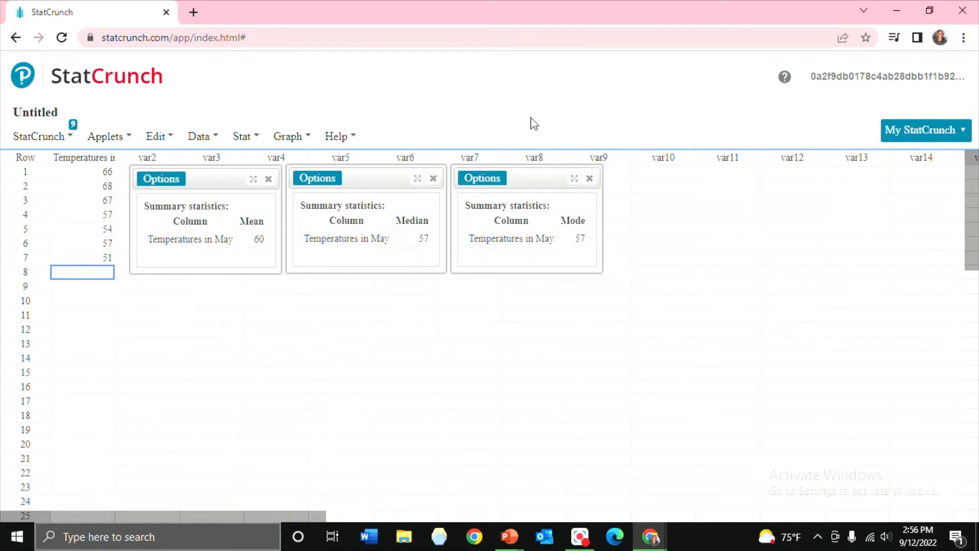
{"action": "left_click", "coordinate": [288, 136]}
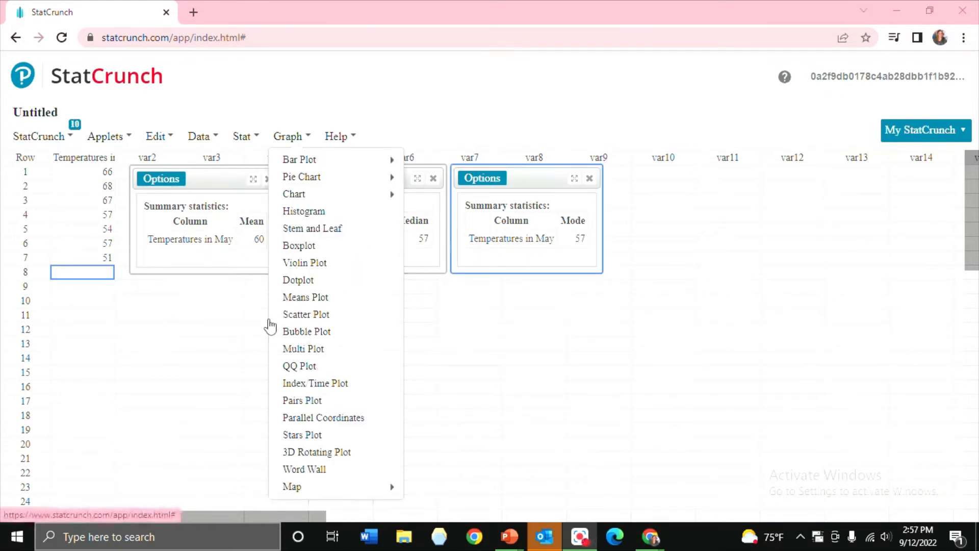
{"action": "left_click", "coordinate": [365, 96]}
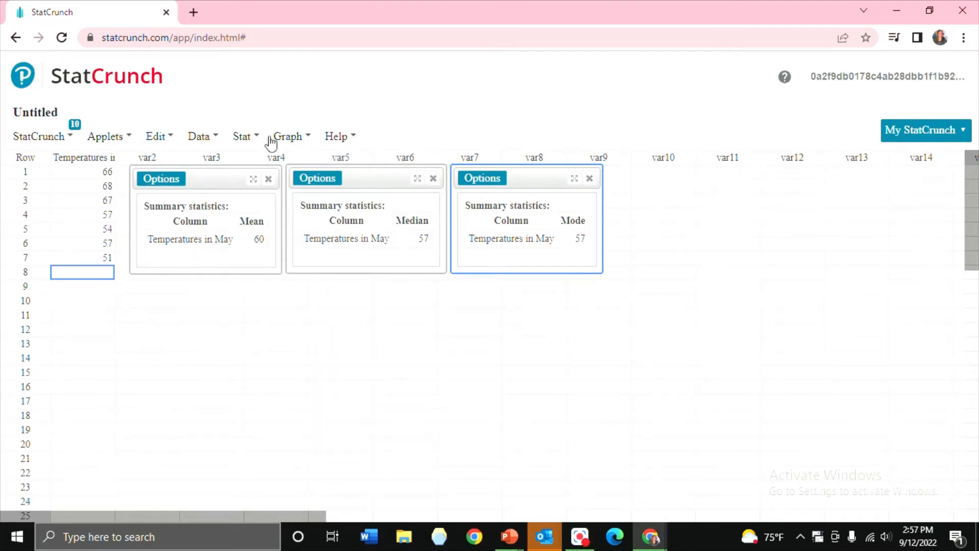
{"action": "left_click", "coordinate": [156, 137]}
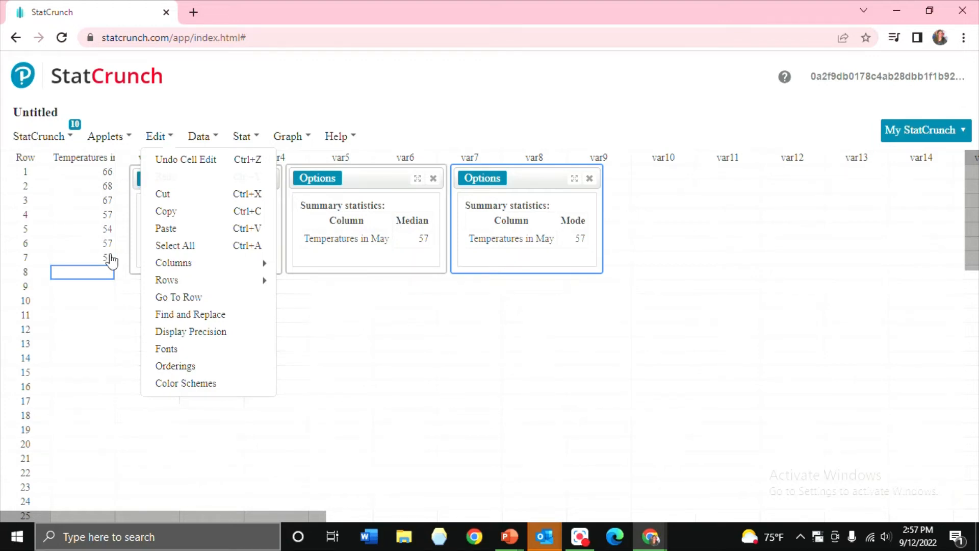
{"action": "left_click", "coordinate": [240, 116]}
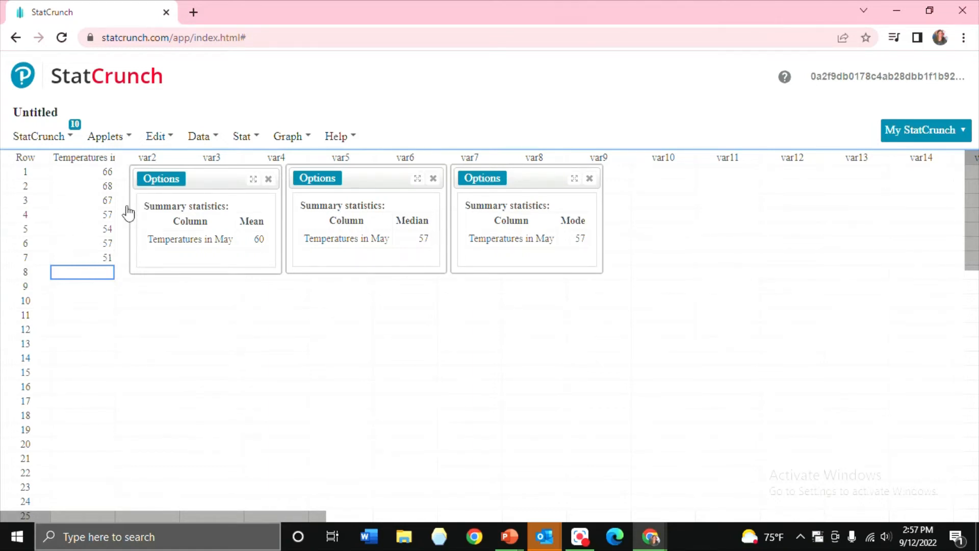
Step: Compute only the Std. dev. of the Temperatures in May column and place its result window below the mean result
{"action": "left_click", "coordinate": [244, 136]}
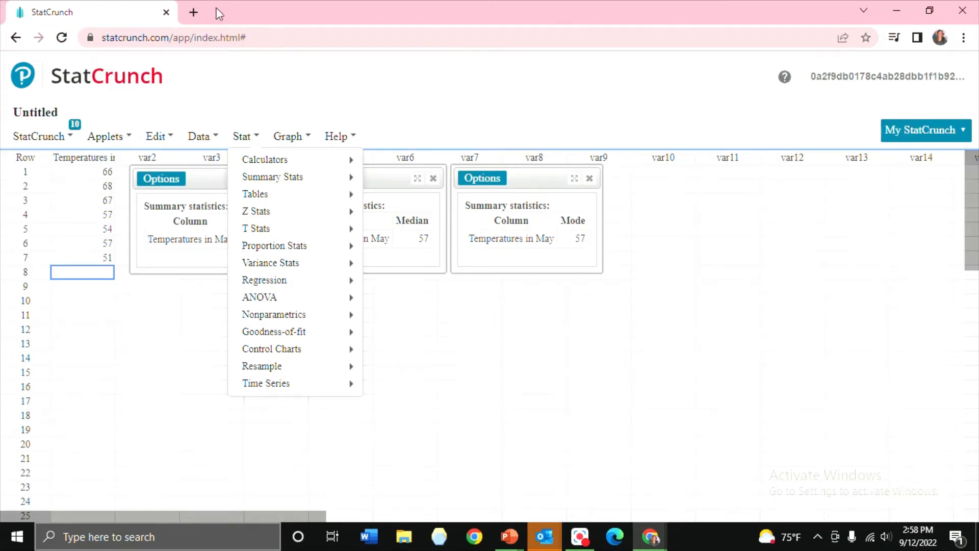
{"action": "mouse_move", "coordinate": [267, 178]}
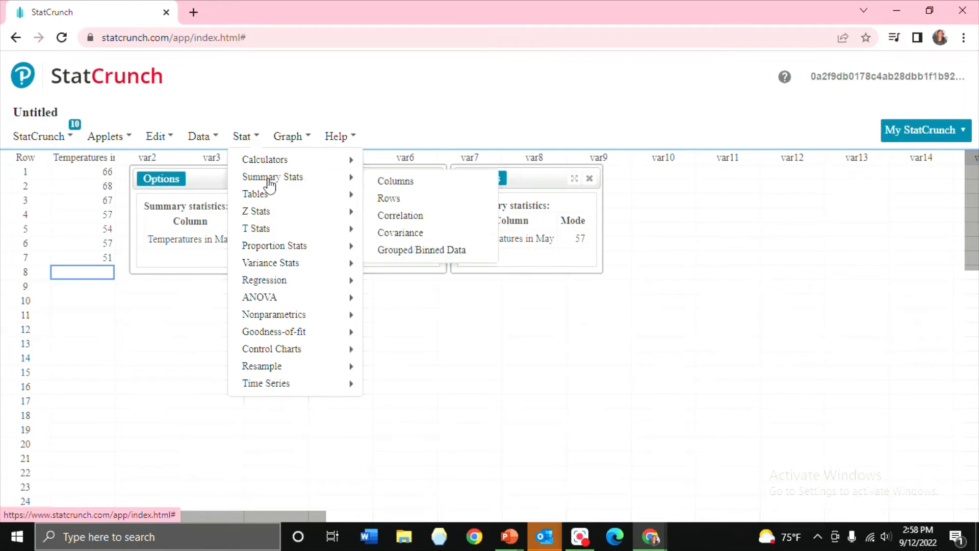
{"action": "left_click", "coordinate": [392, 185]}
{"action": "left_click", "coordinate": [393, 122]}
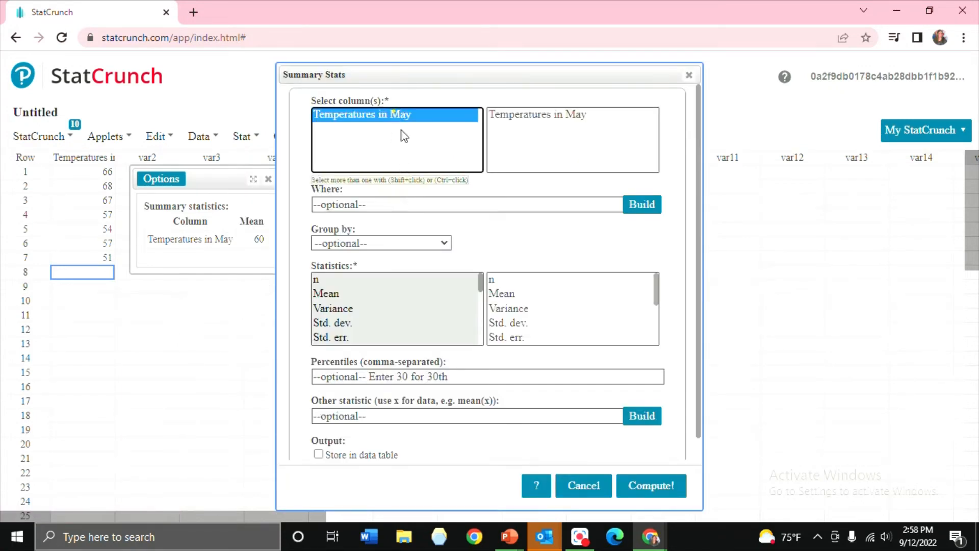
{"action": "left_click", "coordinate": [479, 285]}
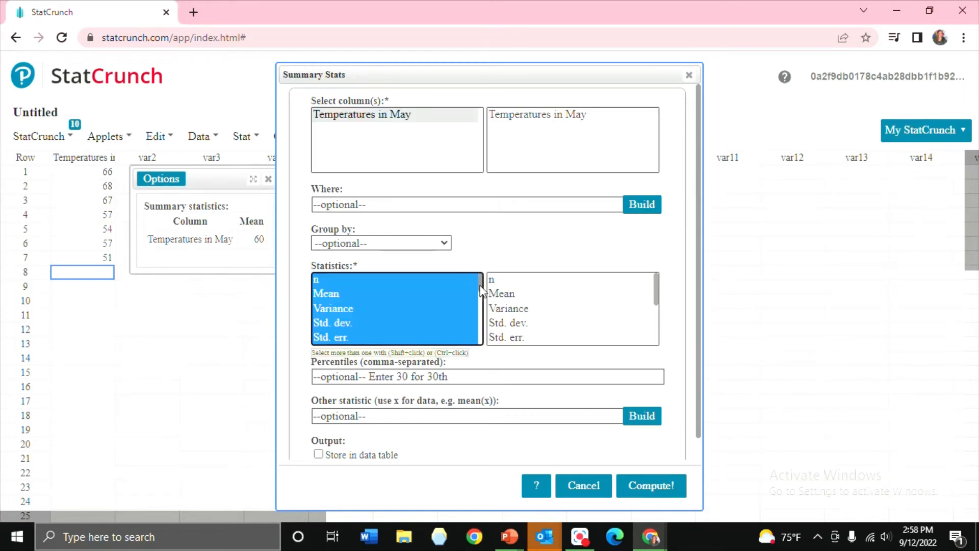
{"action": "left_click", "coordinate": [363, 323]}
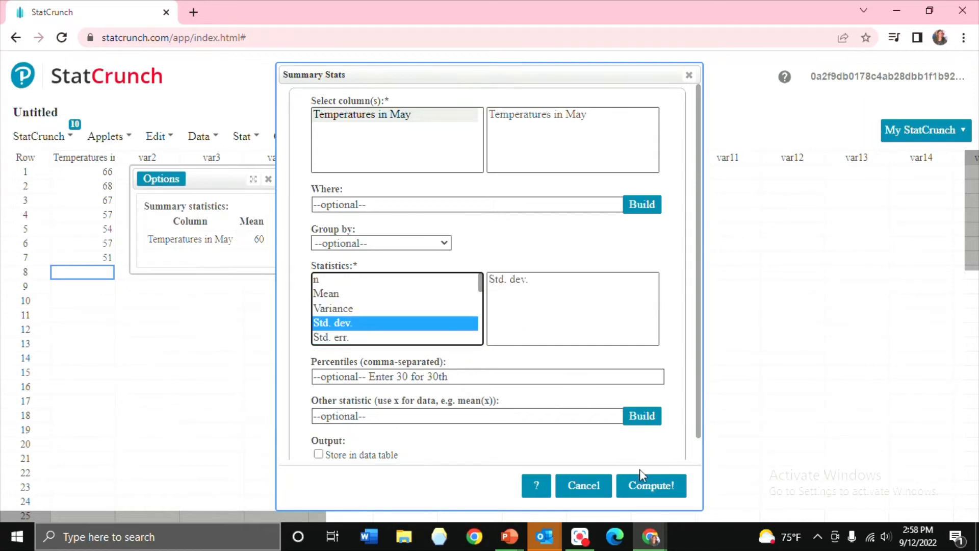
{"action": "left_click", "coordinate": [660, 489]}
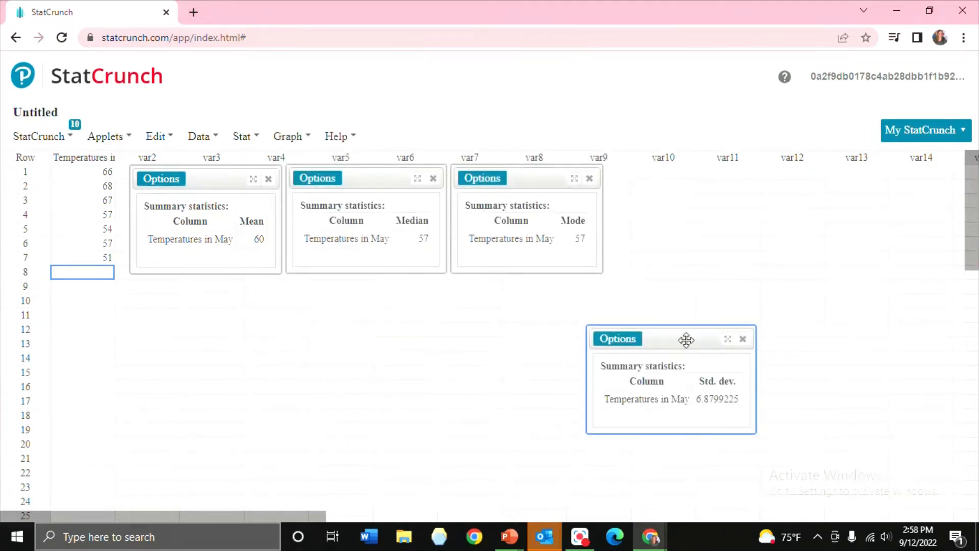
{"action": "left_click_drag", "start_coordinate": [686, 340], "coordinate": [230, 294]}
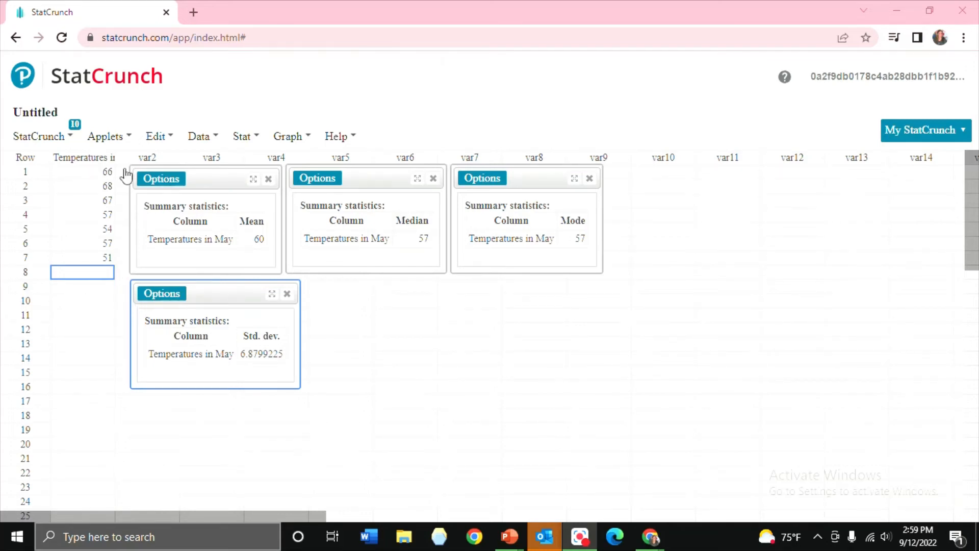
Step: Compute only the Unadj. std. dev. of the Temperatures in May column and place its result window beside the Std. dev. result
{"action": "left_click", "coordinate": [218, 143]}
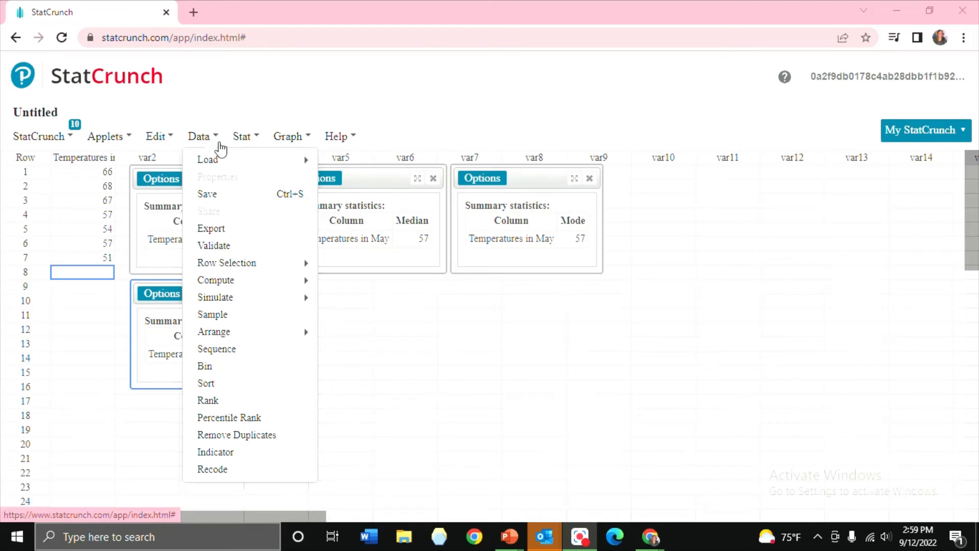
{"action": "left_click", "coordinate": [245, 136]}
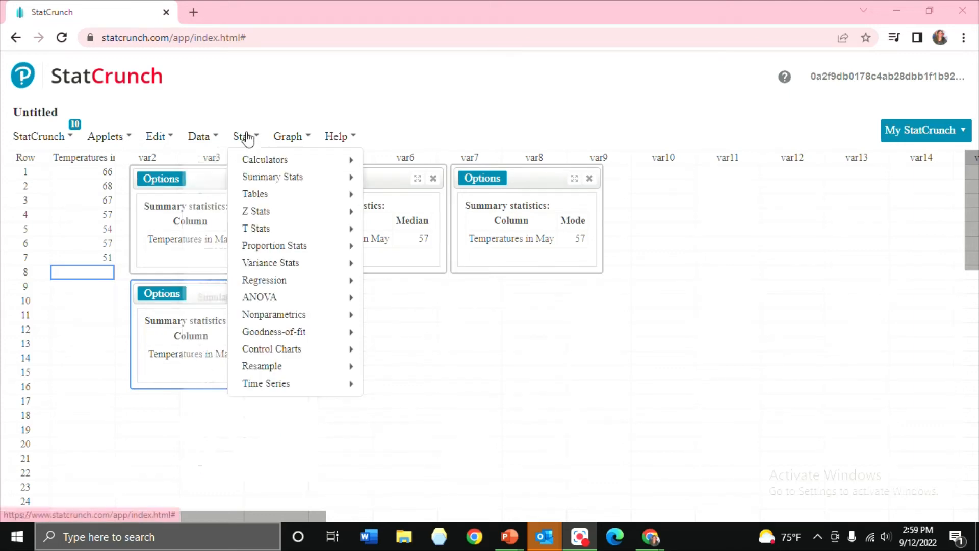
{"action": "mouse_move", "coordinate": [331, 181]}
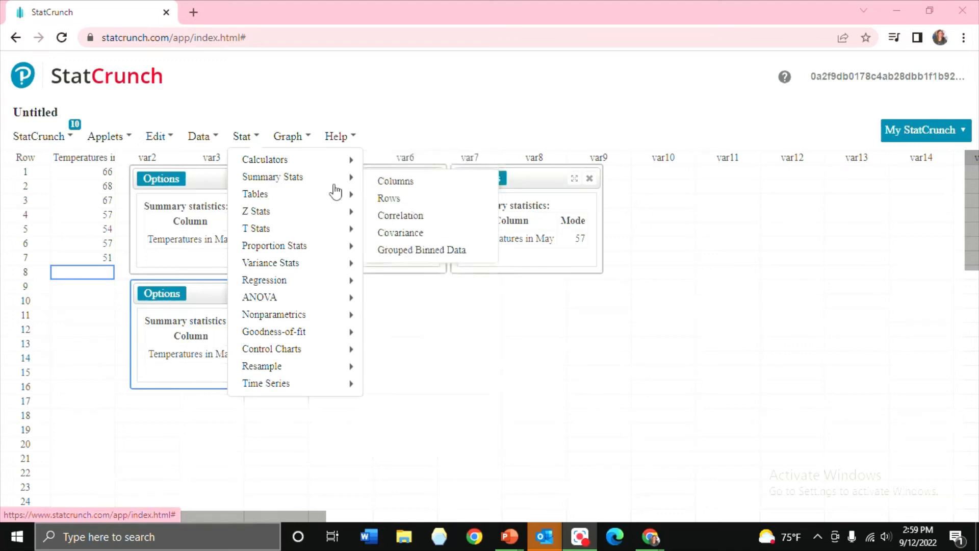
{"action": "left_click", "coordinate": [395, 182]}
{"action": "left_click", "coordinate": [387, 114]}
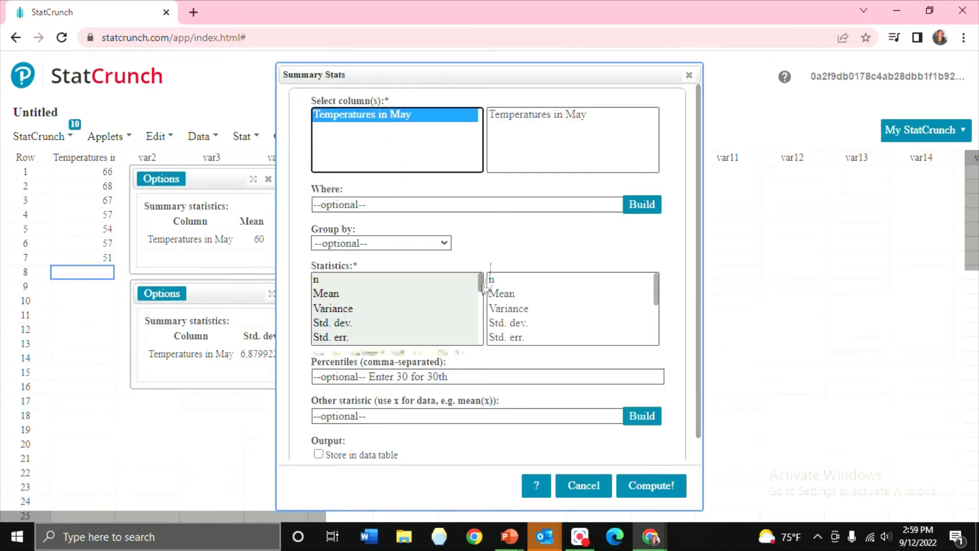
{"action": "left_click_drag", "start_coordinate": [481, 286], "coordinate": [486, 329]}
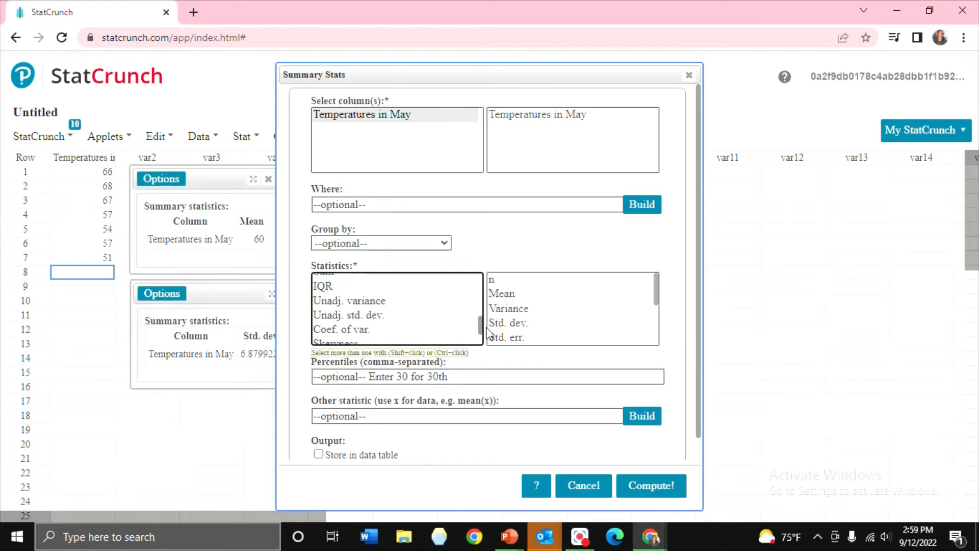
{"action": "left_click", "coordinate": [373, 311]}
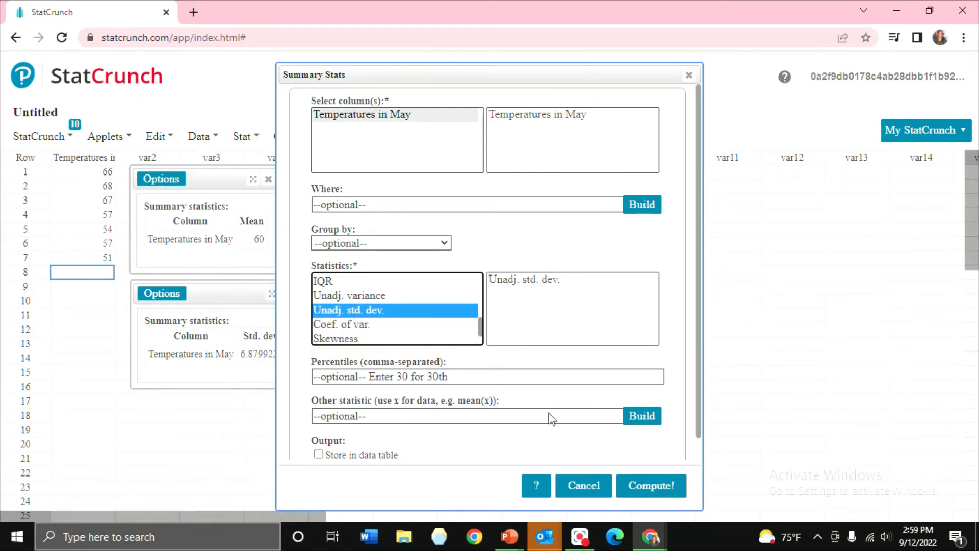
{"action": "left_click", "coordinate": [658, 485]}
{"action": "left_click_drag", "start_coordinate": [686, 353], "coordinate": [440, 302]}
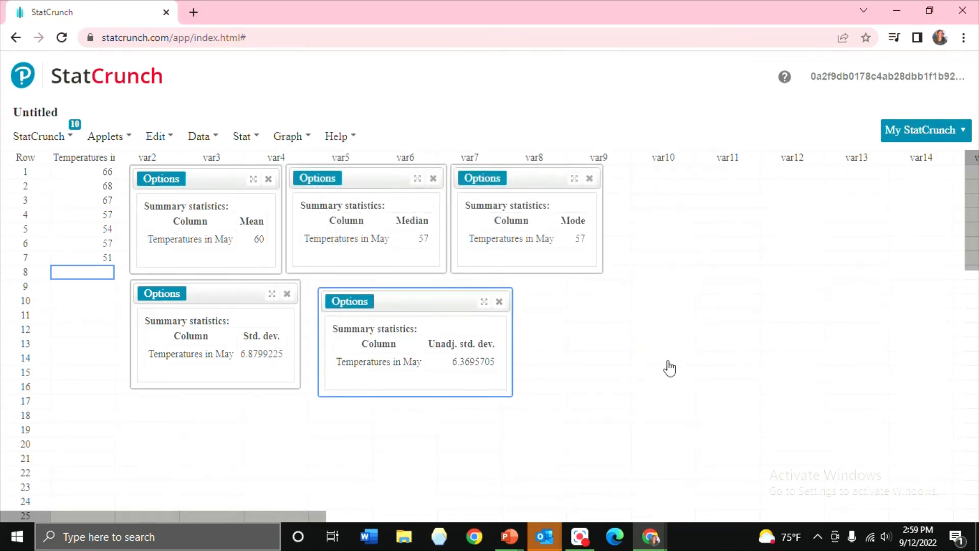